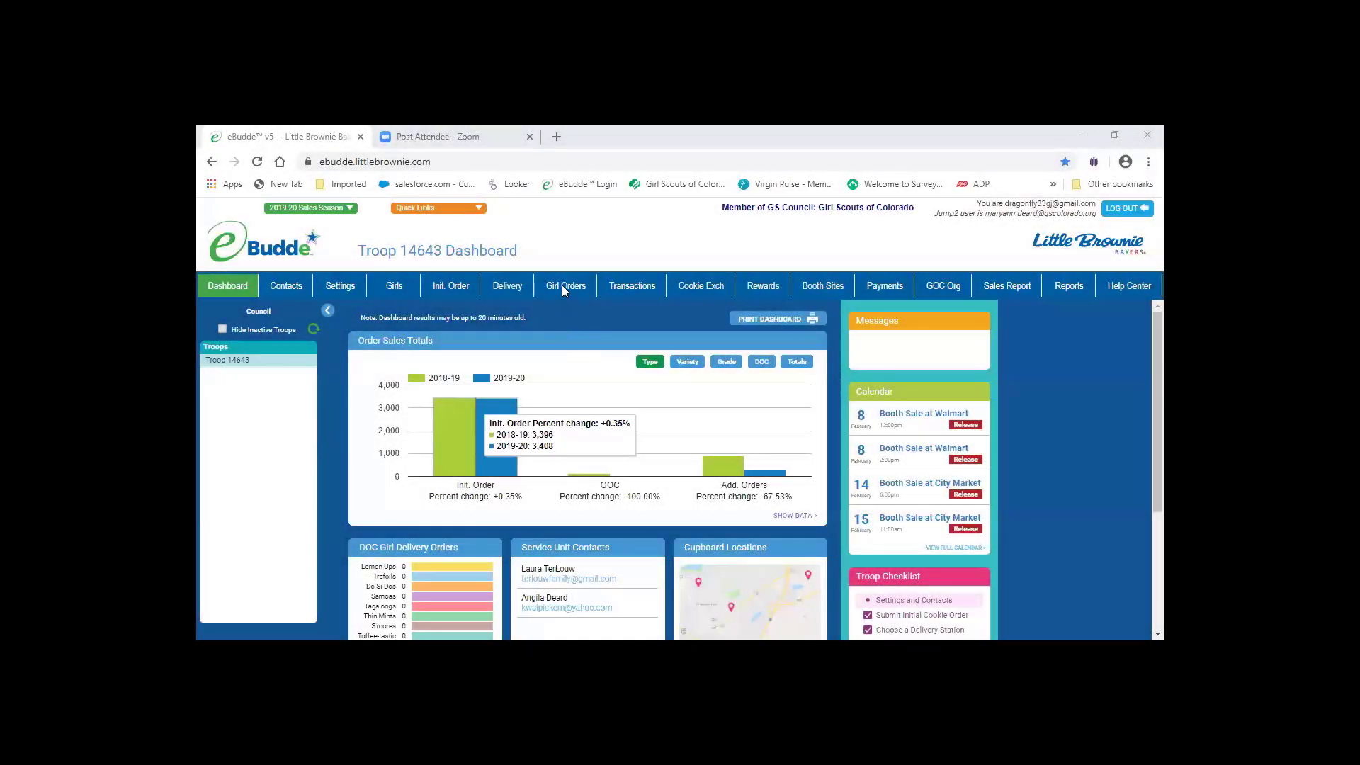
- Open the Girl Orders tab to view Troop 14643's per-girl sales table
left_click(564, 286)
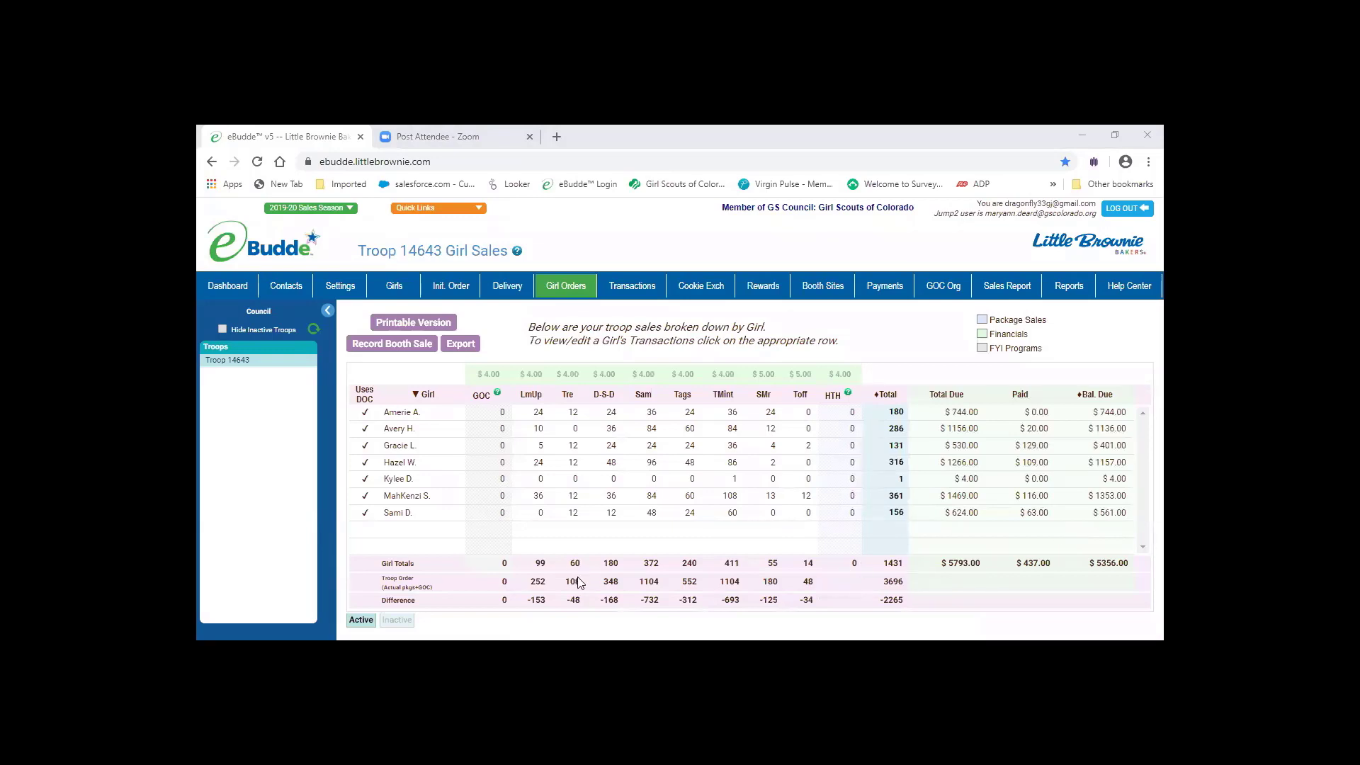
- Open the second girl's Girl Transactions page showing her 286-package pickup and $1136 owed
left_click(398, 430)
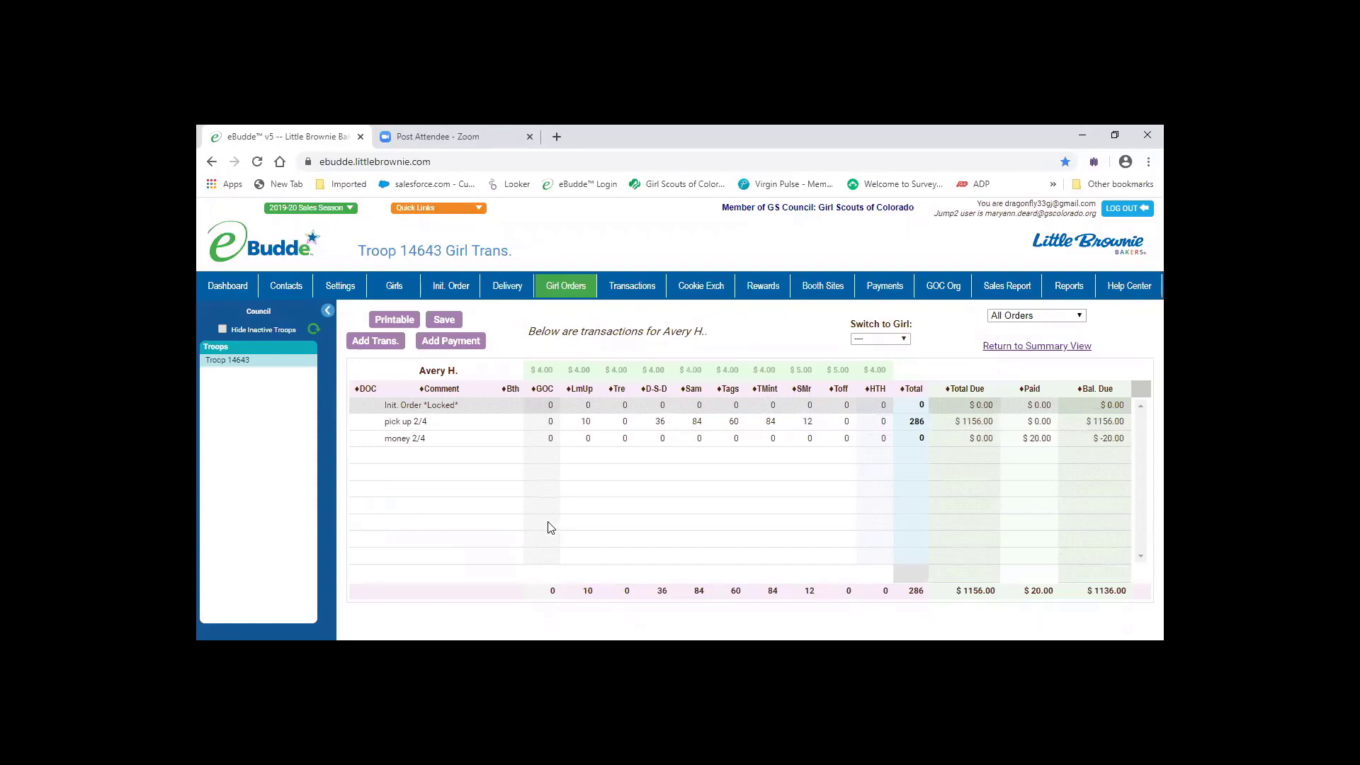
- Add a ledger line '2/6 returned cookies' with -5 LmUp and -10 Sam, totalling -15
left_click(381, 342)
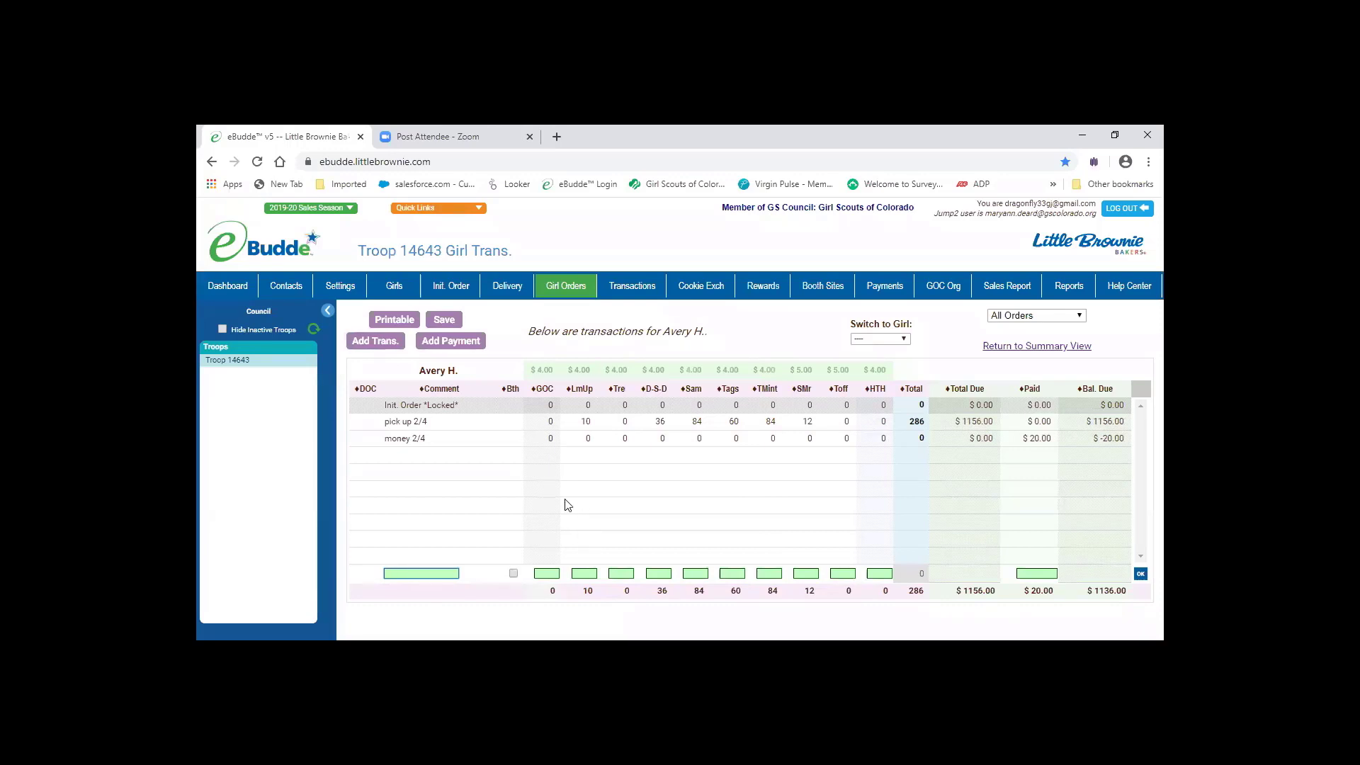
type("2/6 retuned")
key("BackSpace")
key("BackSpace")
key("BackSpace")
type("ed cookiesr")
key("Tab")
key("Tab")
left_click(702, 574)
type("-10")
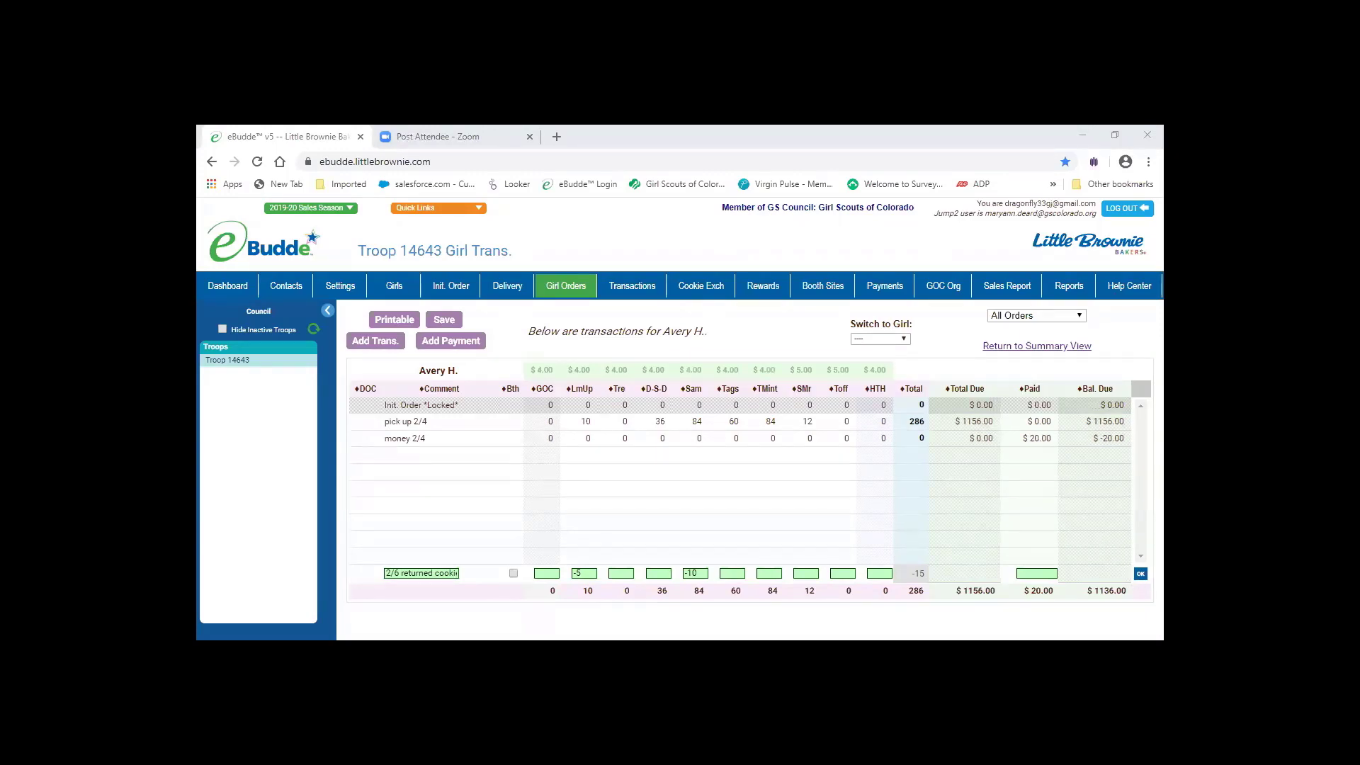
- Save the returned-cookies line, dropping her to 271 packages and $1076 due, then reopen her ledger
left_click(1141, 574)
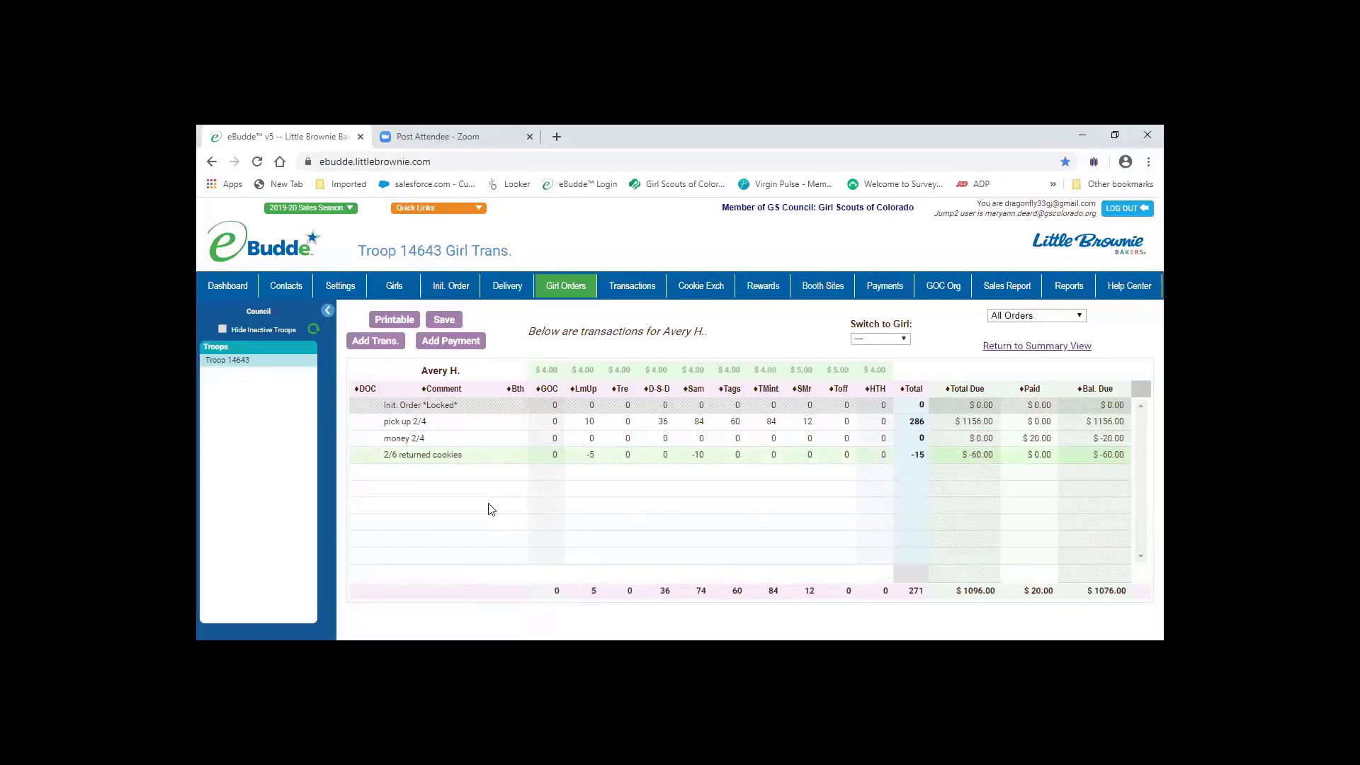
left_click(444, 319)
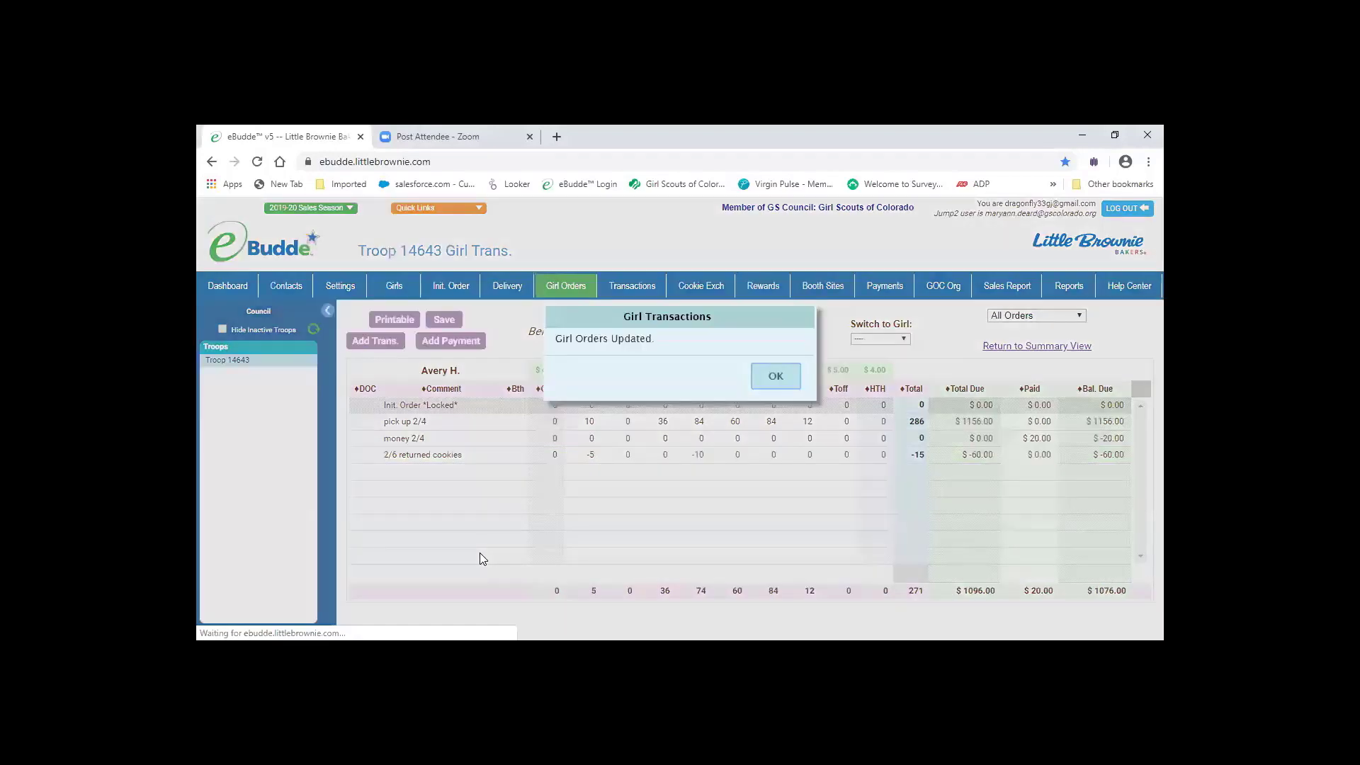
left_click(772, 376)
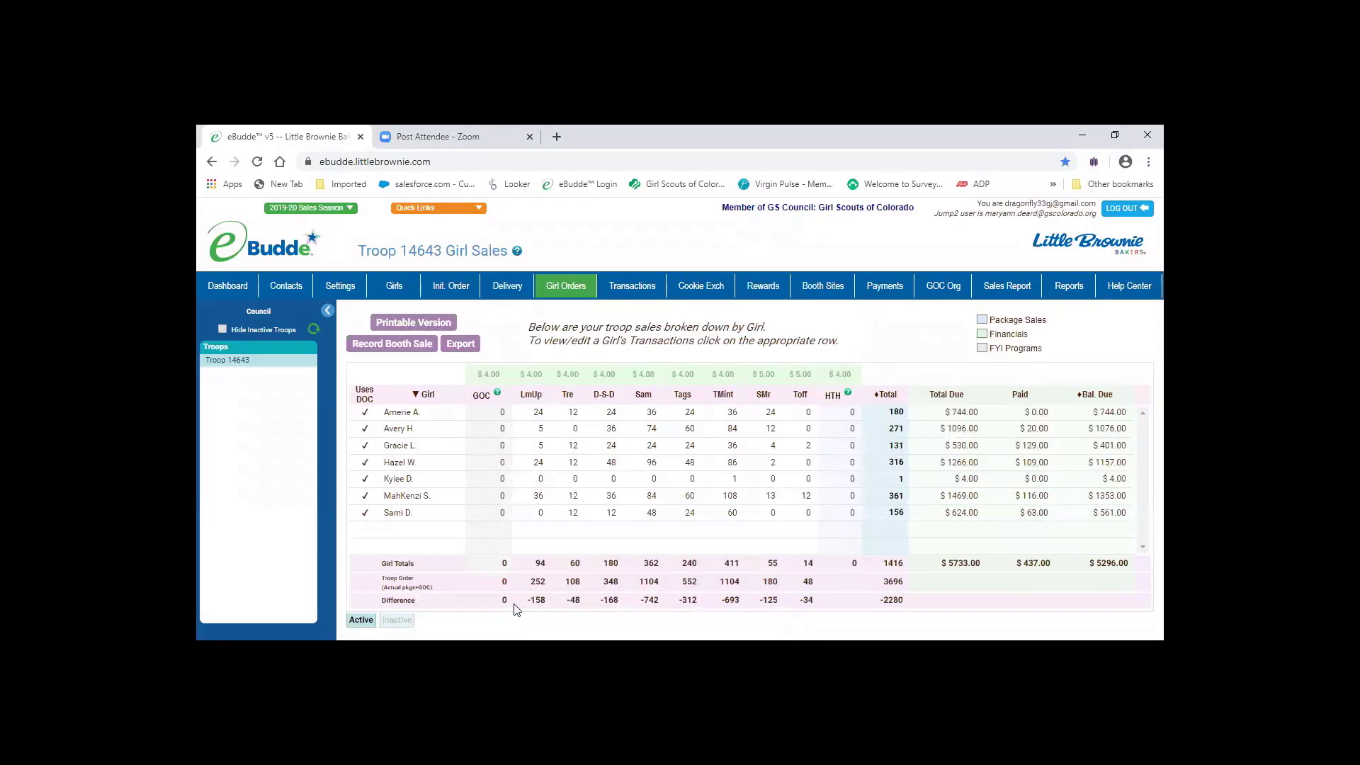
left_click(415, 431)
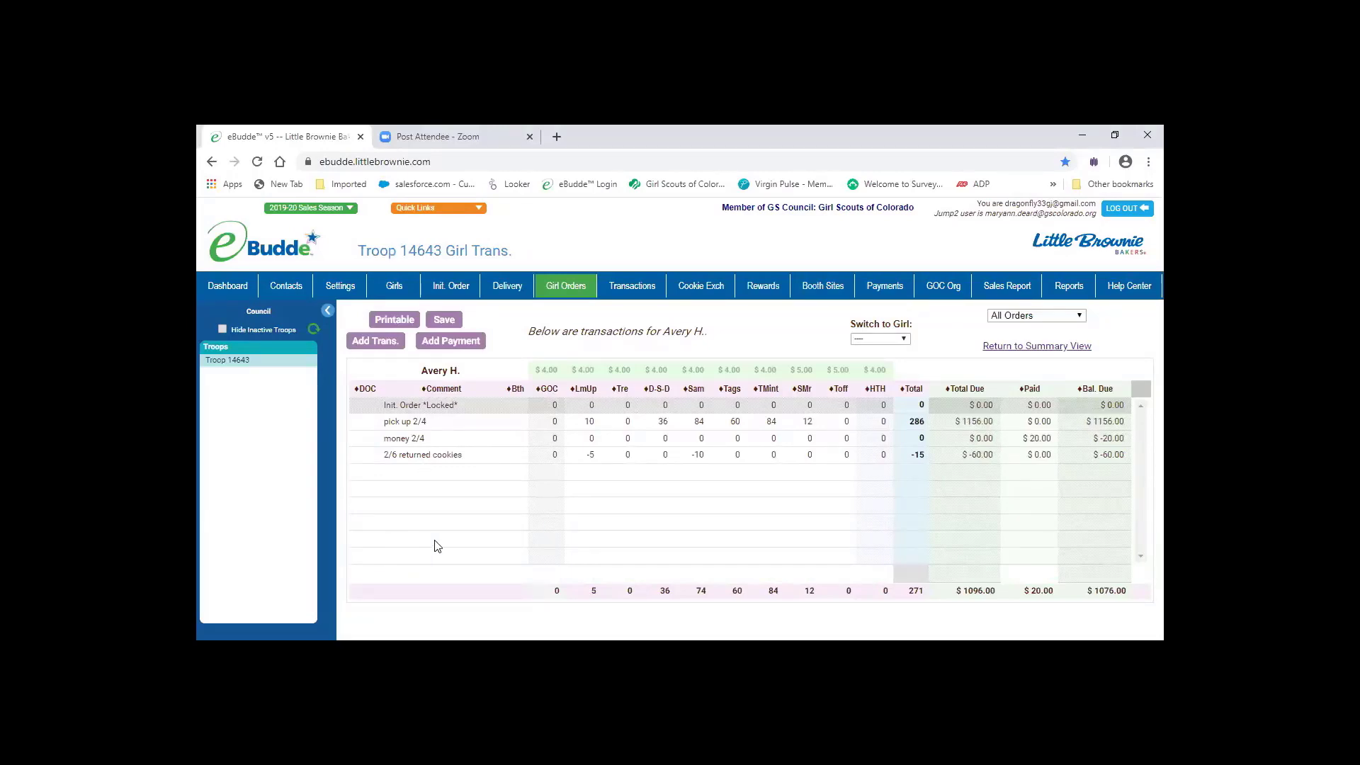
- Blank the returned-cookies comment, set LmUp and Sam to 0, and save, restoring 286 packages
left_click(451, 455)
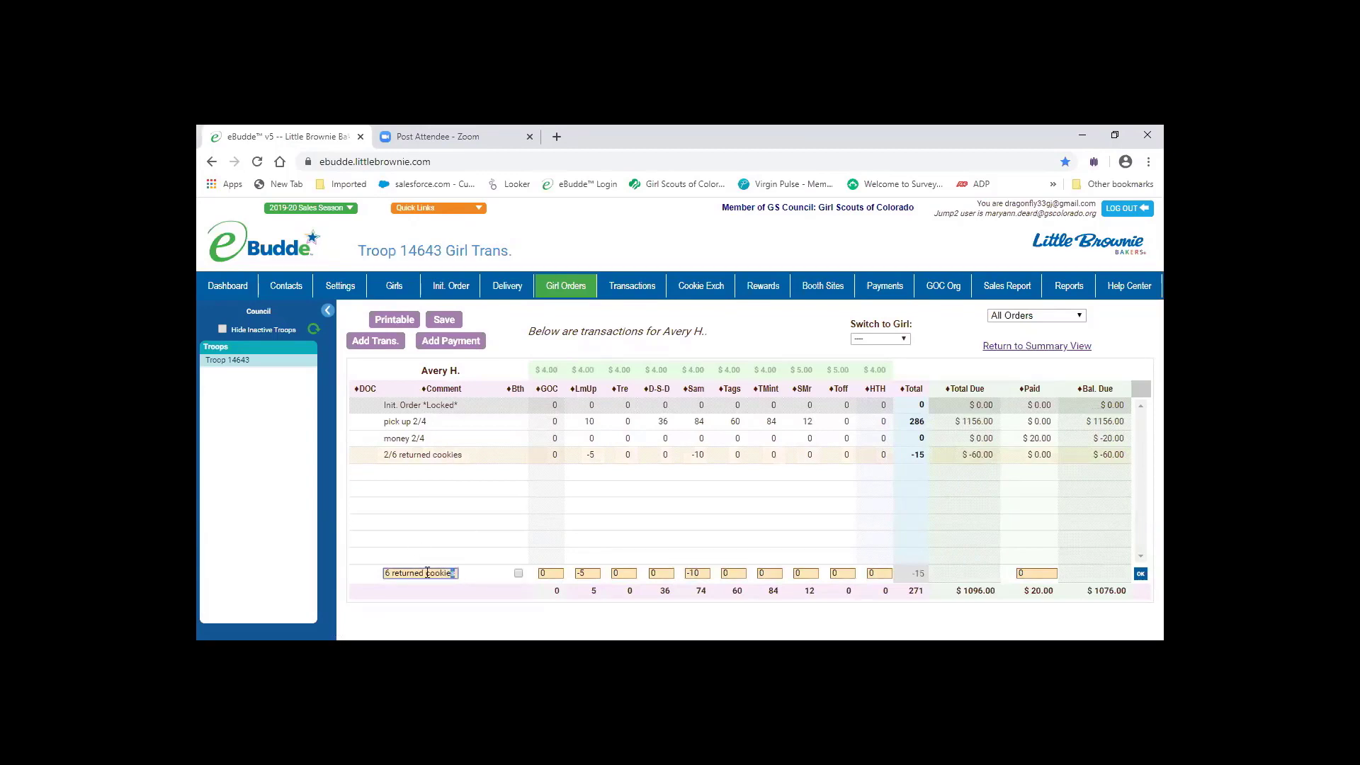
left_click_drag(448, 573, 352, 578)
key("BackSpace")
left_click(594, 573)
type("0")
left_click(696, 572)
double_click(696, 572)
type("0")
left_click(448, 317)
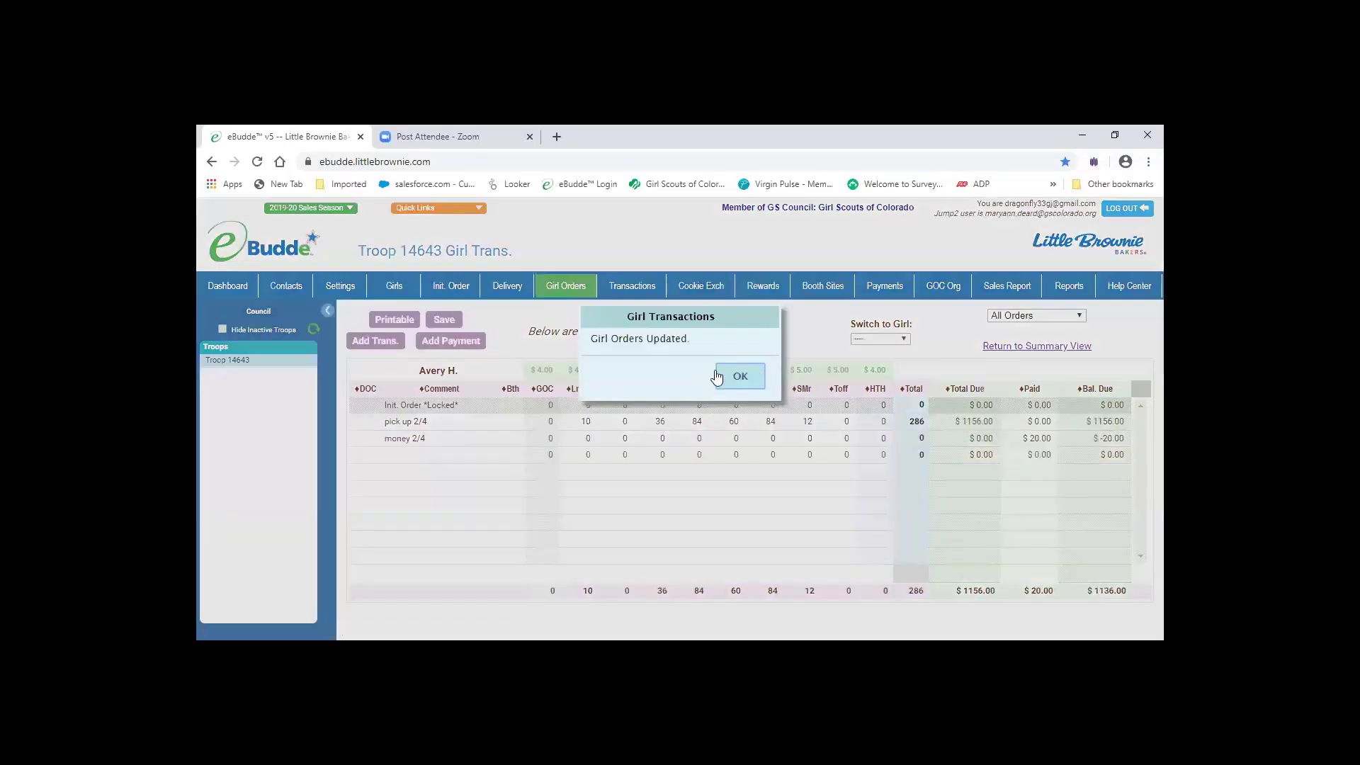
left_click(740, 376)
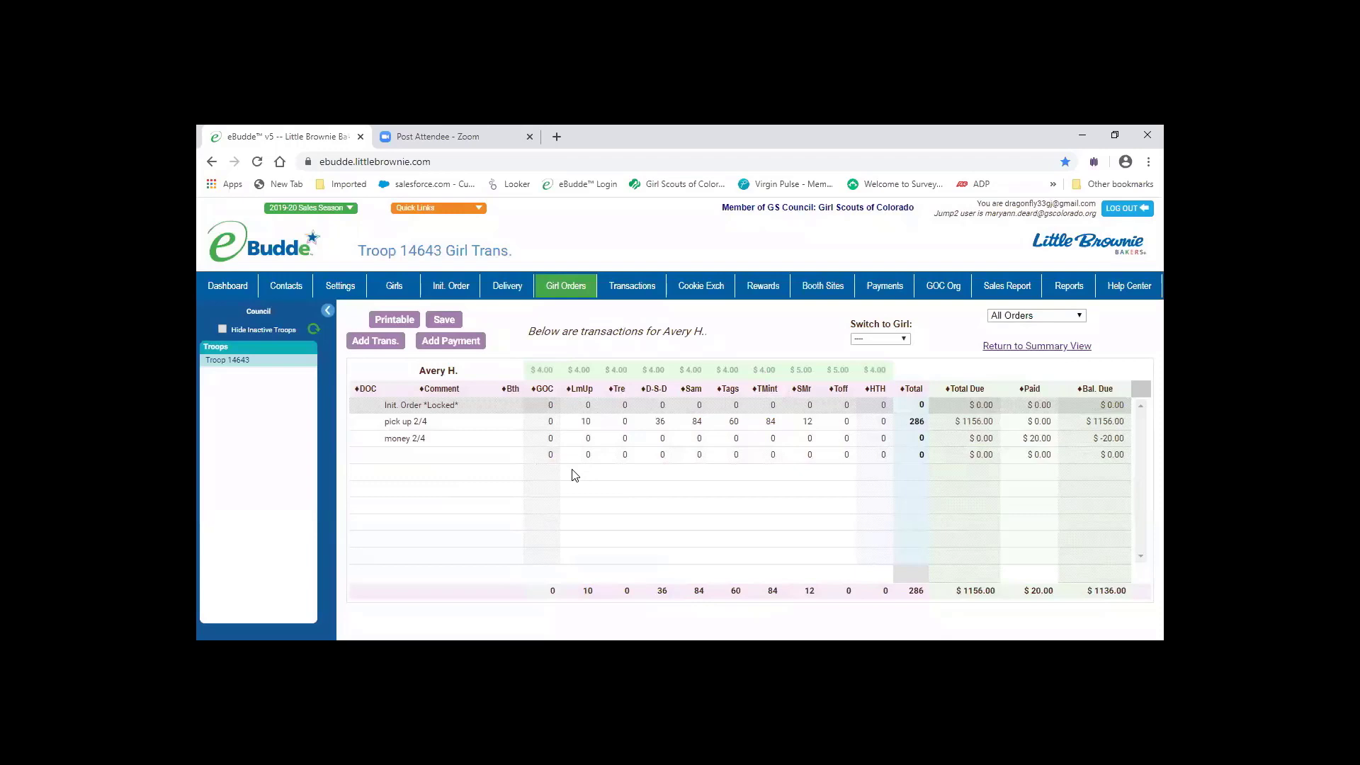
- Enter a '2/6 took cookies' line with 10 D-S-D, 20 Sam and 40 Tags
left_click(487, 460)
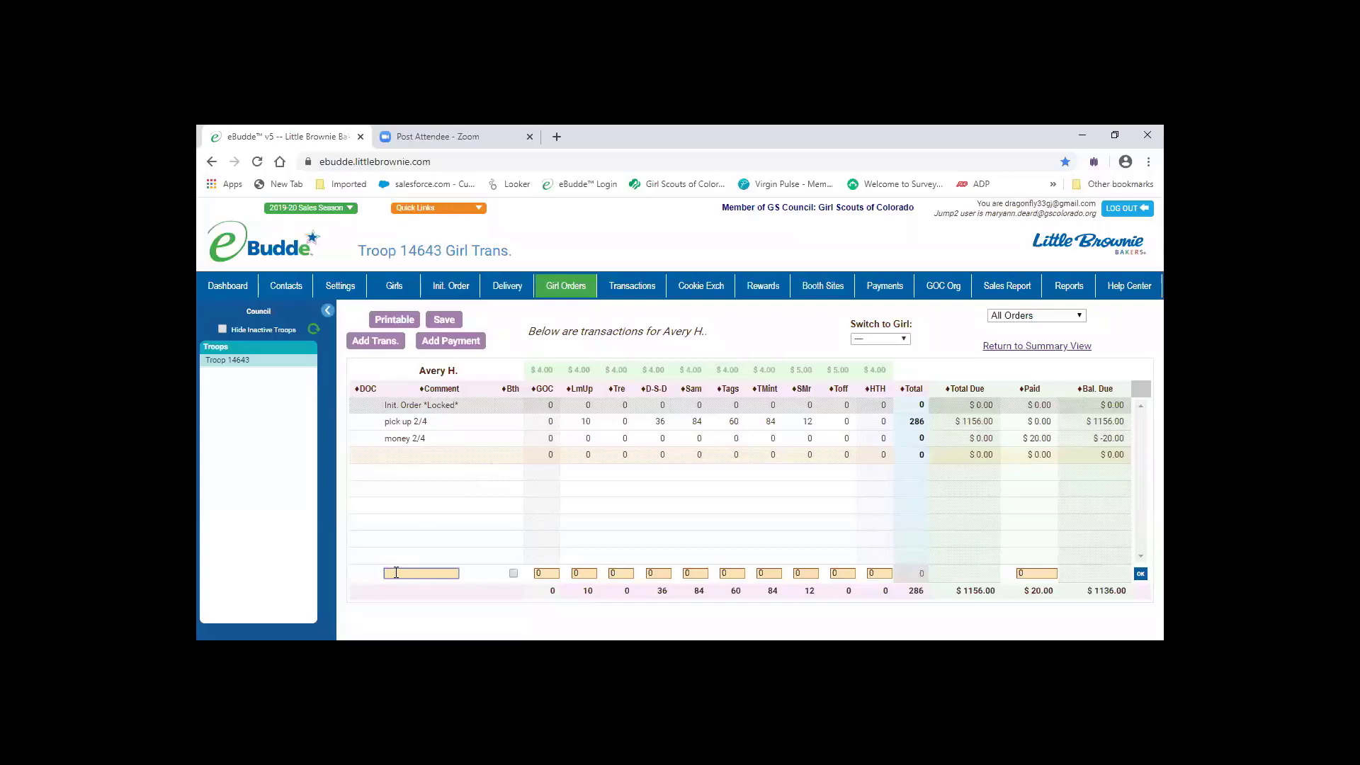
type("2/6 took cookies")
left_click(666, 574)
key("BackSpace")
type("10")
key("Tab")
type("20")
key("Tab")
type("40")
key("Tab")
- Commit and save the took-cookies line, bringing her to 356 packages and $1416.00 due
left_click(1141, 573)
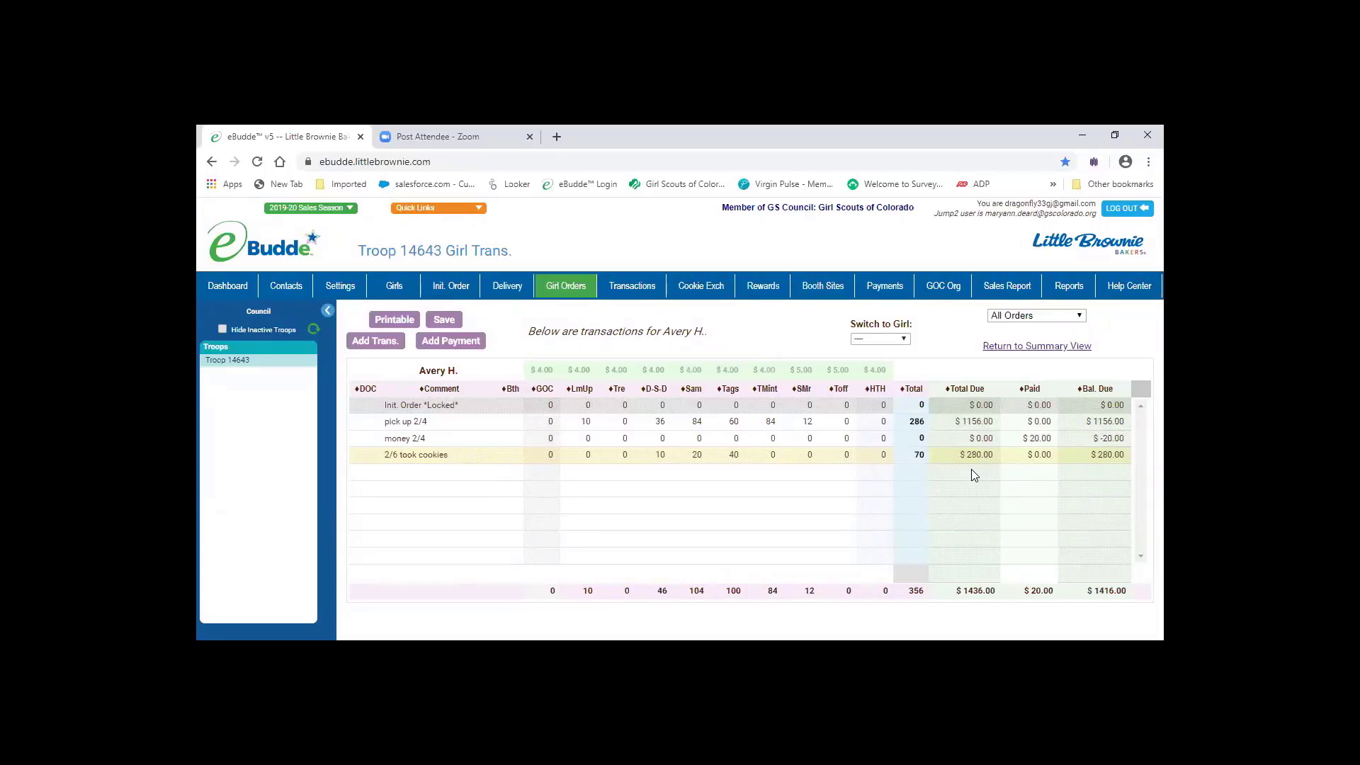
left_click(445, 320)
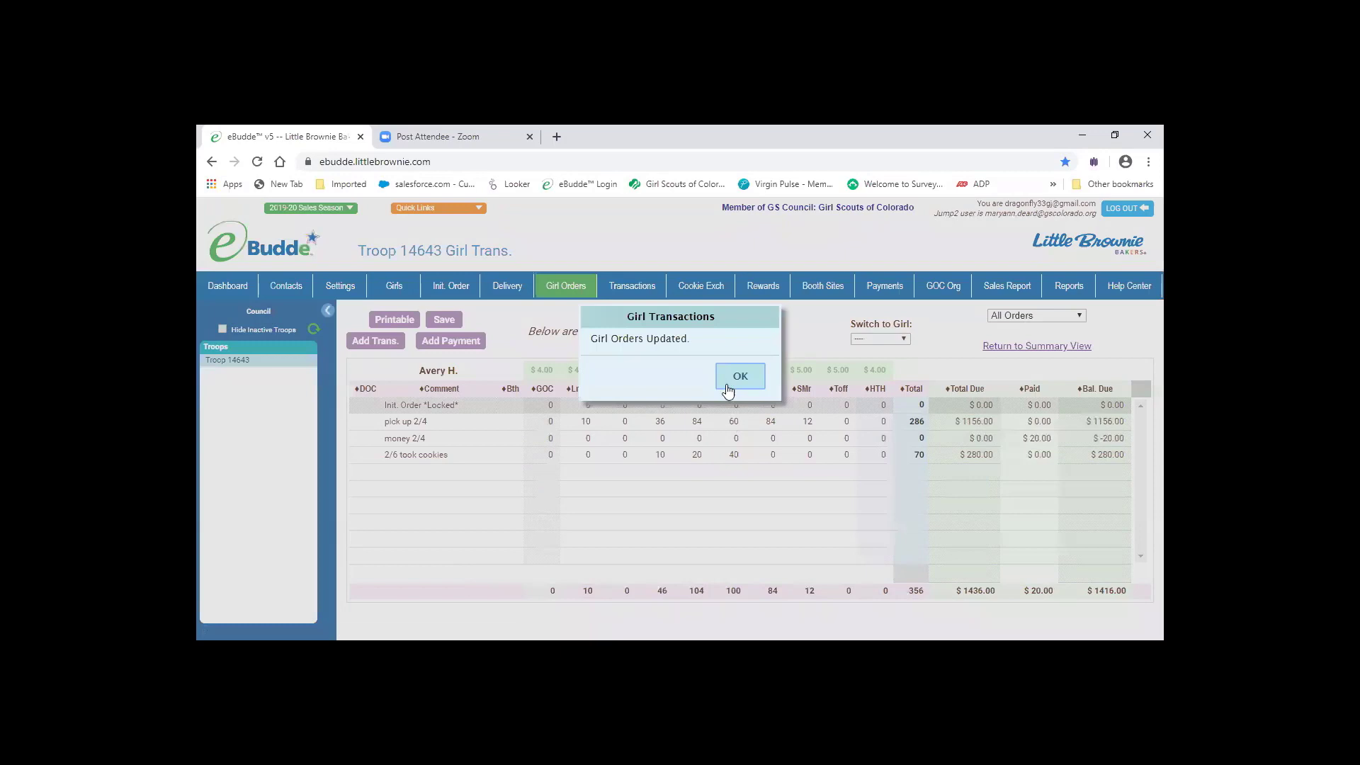
left_click(739, 379)
- Blank the took-cookies comment, zero its D-S-D, Sam and Tags, and save, returning to 286 packages
left_click(476, 457)
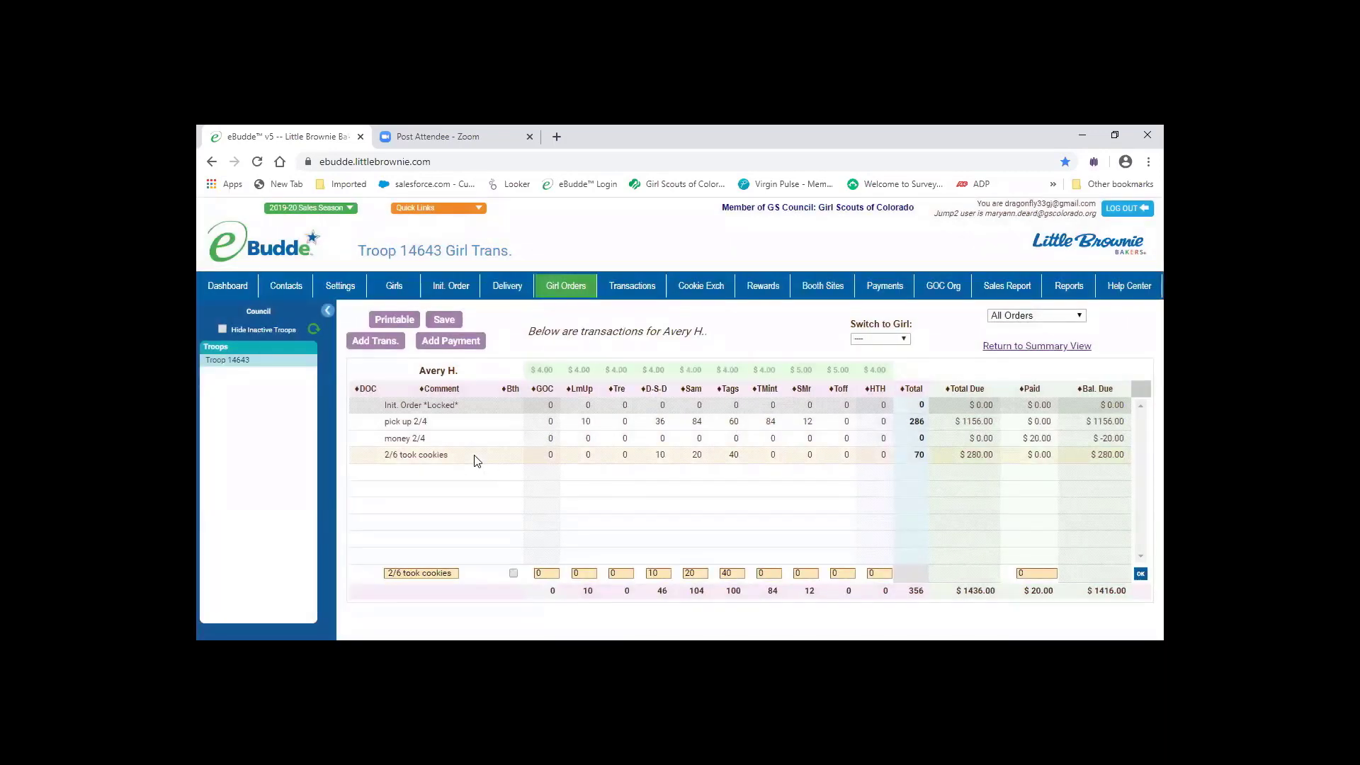
left_click_drag(457, 573, 349, 582)
key("BackSpace")
key("Tab")
key("Tab")
key("Tab")
key("Tab")
key("Tab")
type("0")
key("Tab")
type("0")
key("Tab")
type("0")
key("Tab")
key("Tab")
key("Tab")
key("Tab")
left_click(1140, 574)
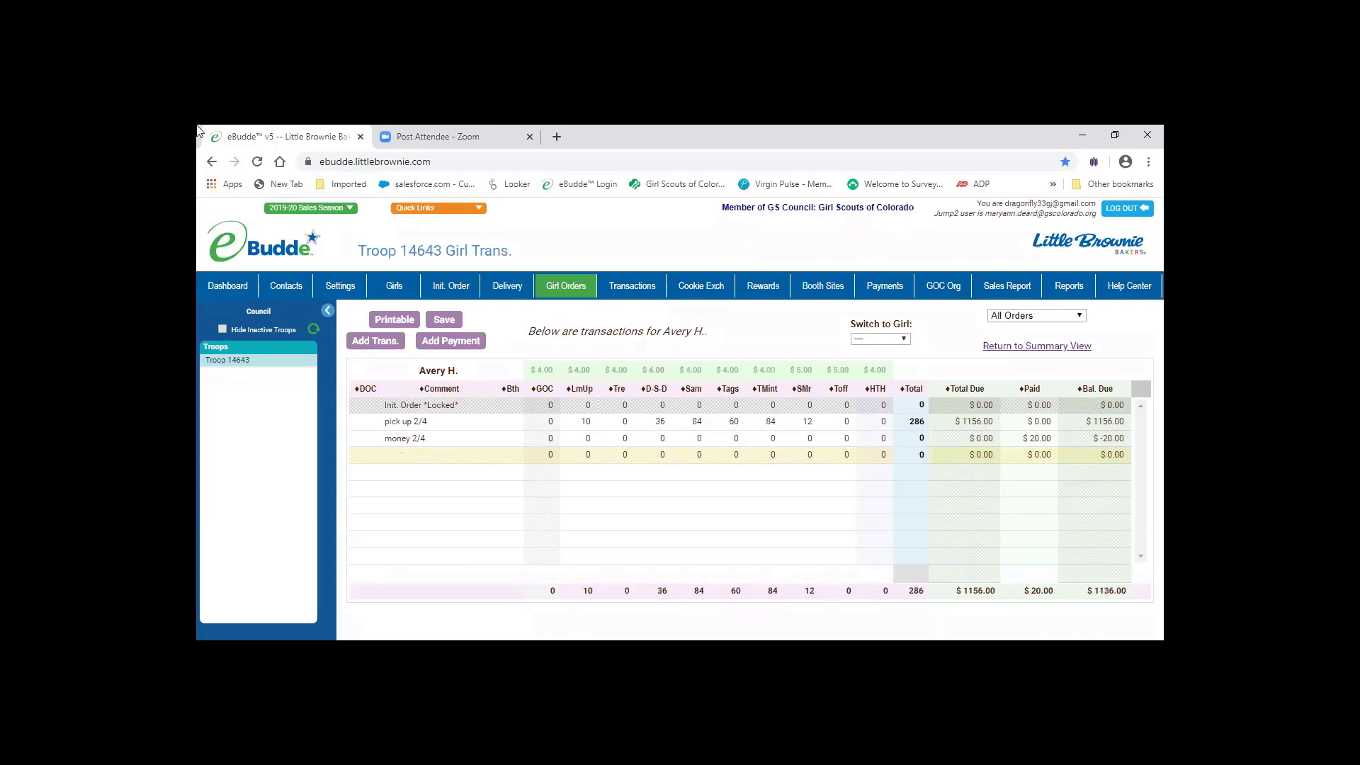
left_click(445, 320)
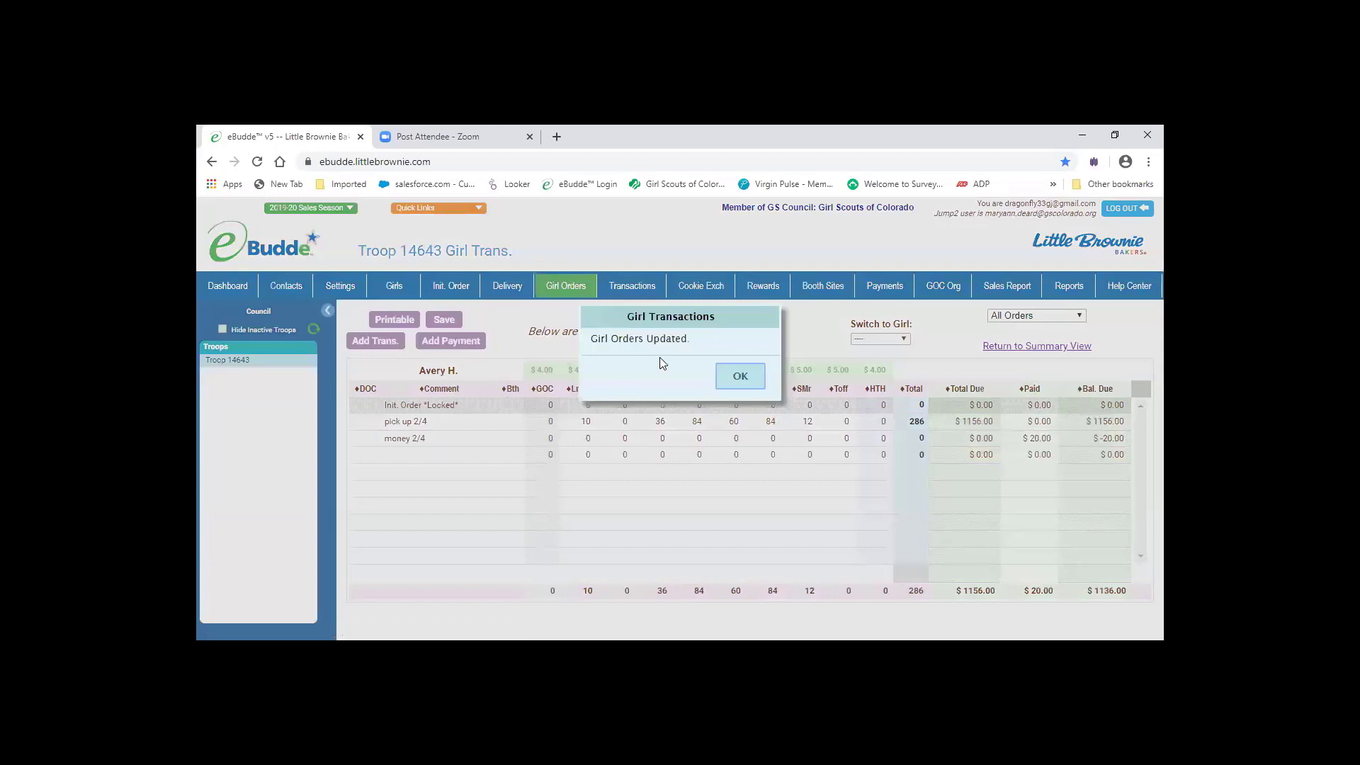
left_click(739, 376)
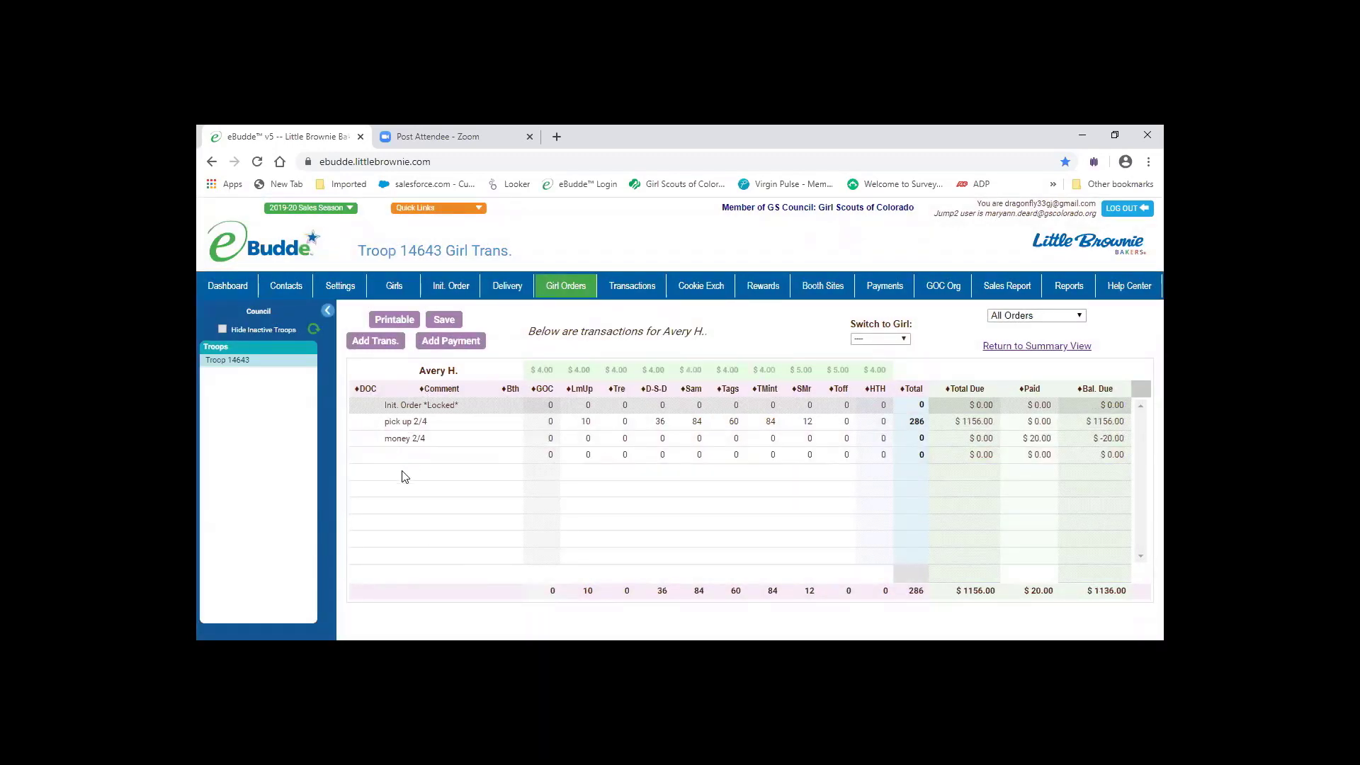
- Add and save a 'Mom 2/6' payment of $250.00, lowering the balance to $886.00
left_click(453, 343)
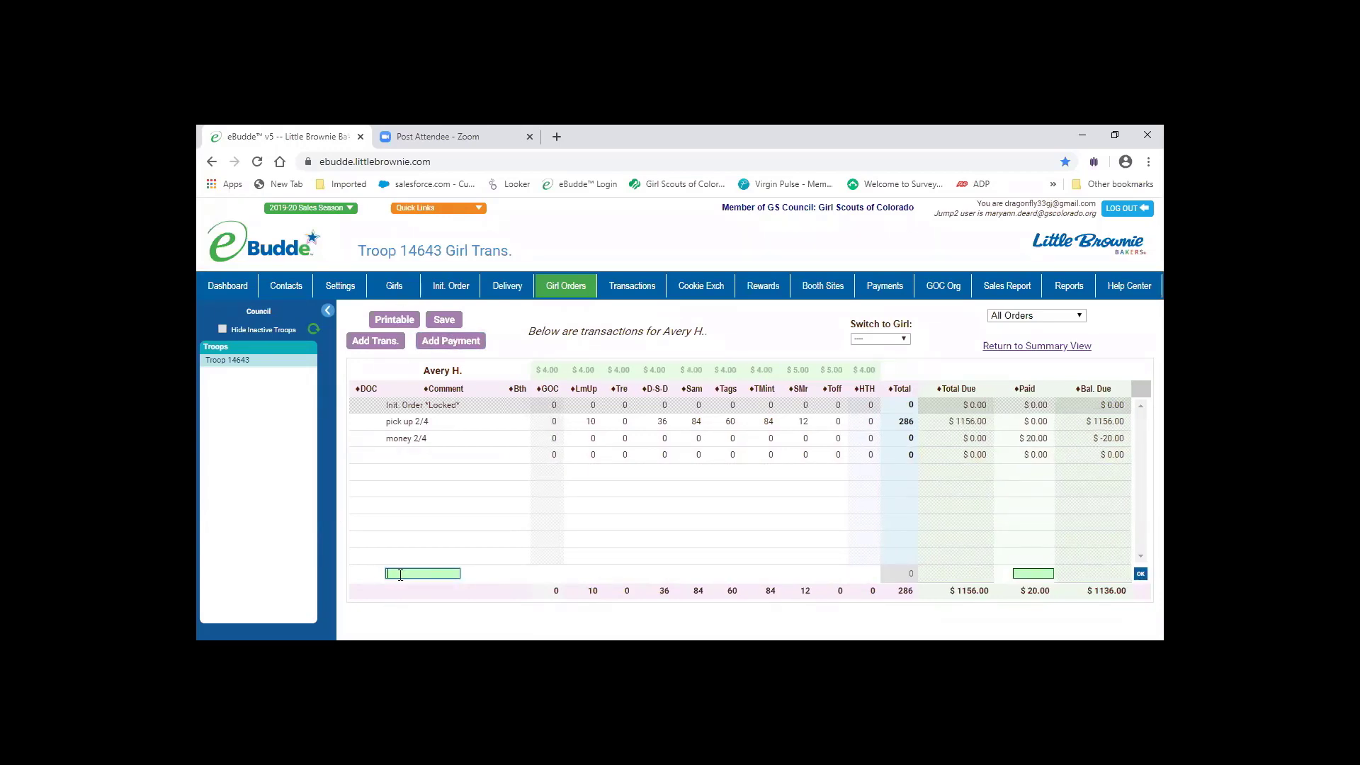
type("Mom 2/6")
left_click(1027, 573)
type("250.00")
key("Return")
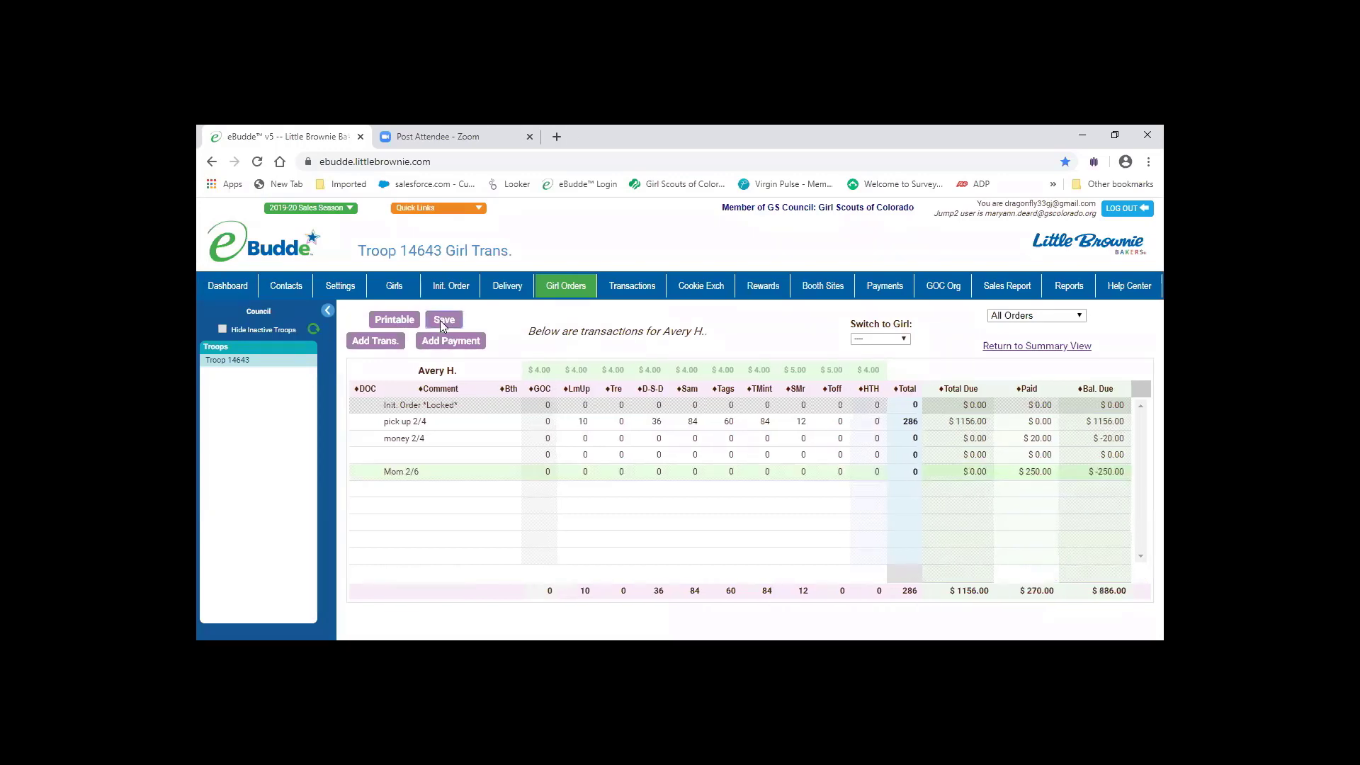
left_click(440, 321)
left_click(737, 376)
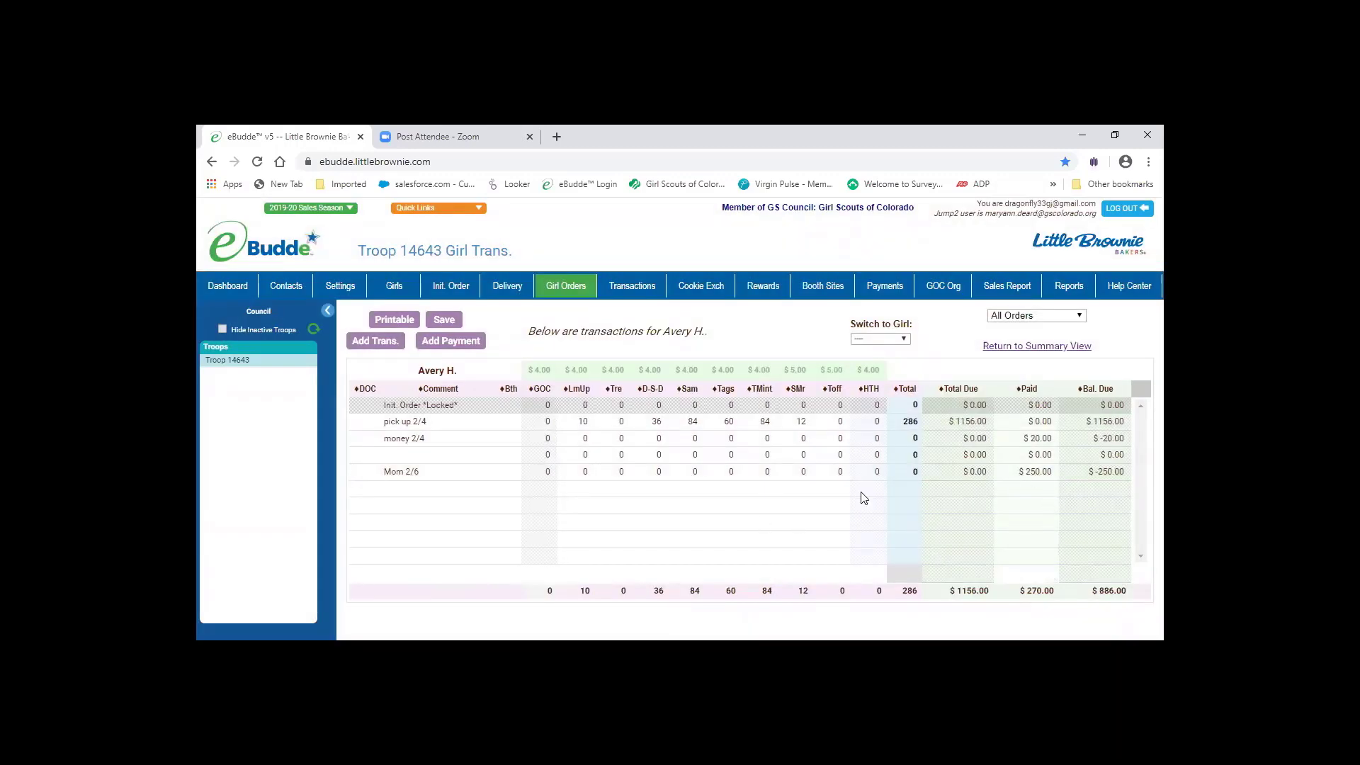
- Reopen the Mom 2/6 payment and delete its comment and 250.00 paid amount
left_click(462, 478)
left_click(413, 574)
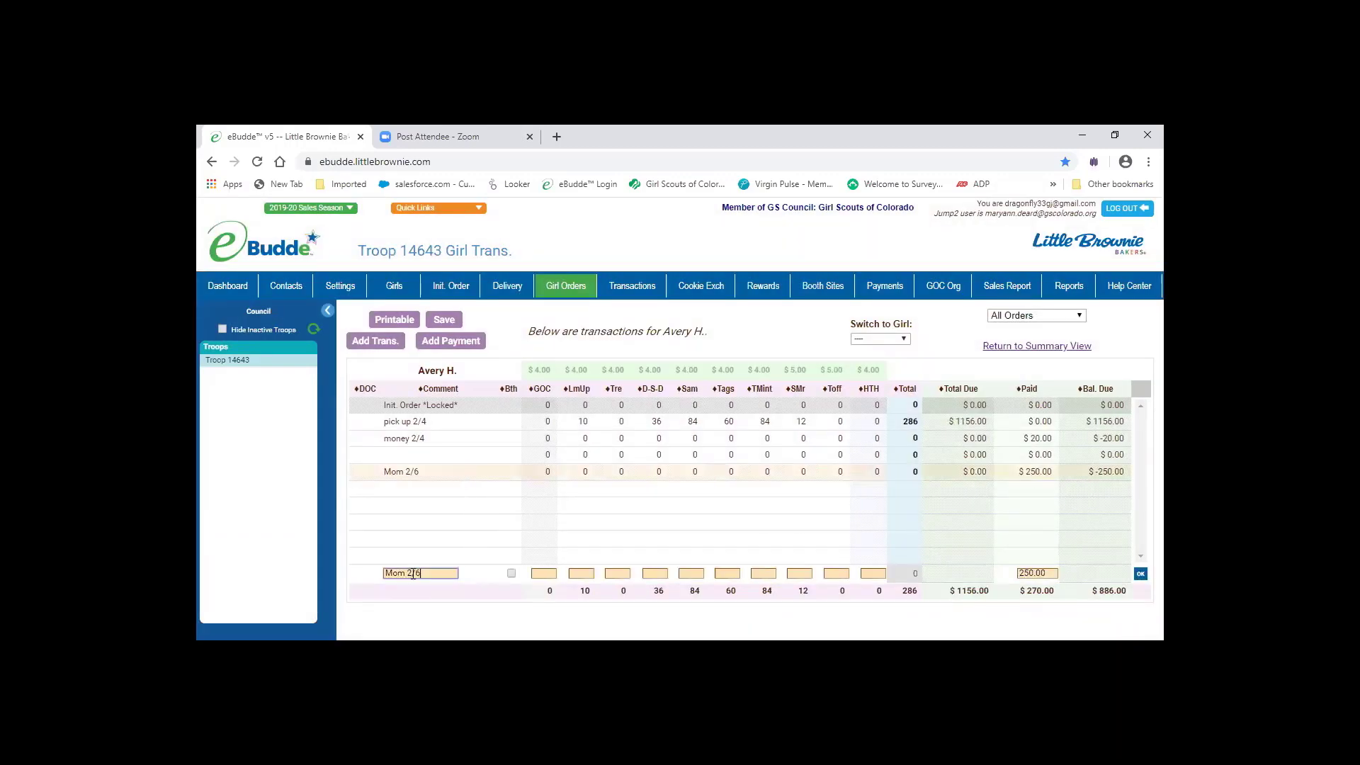
key("ctrl+a")
key("BackSpace")
left_click_drag(1050, 573, 1005, 578)
key("BackSpace")
- Dismiss the digits-only warning, set the payment's Paid to 0, and save, restoring $1136.00 due
left_click(1141, 574)
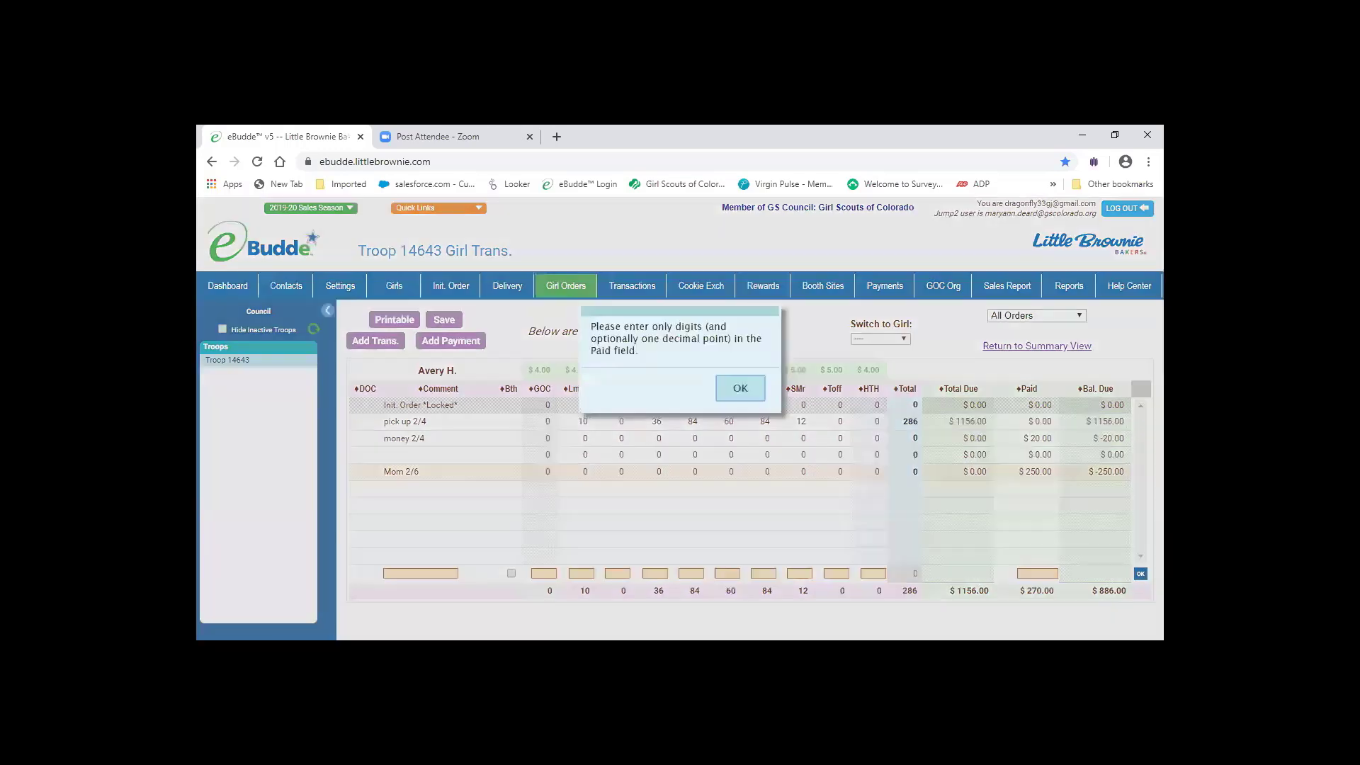
left_click(751, 401)
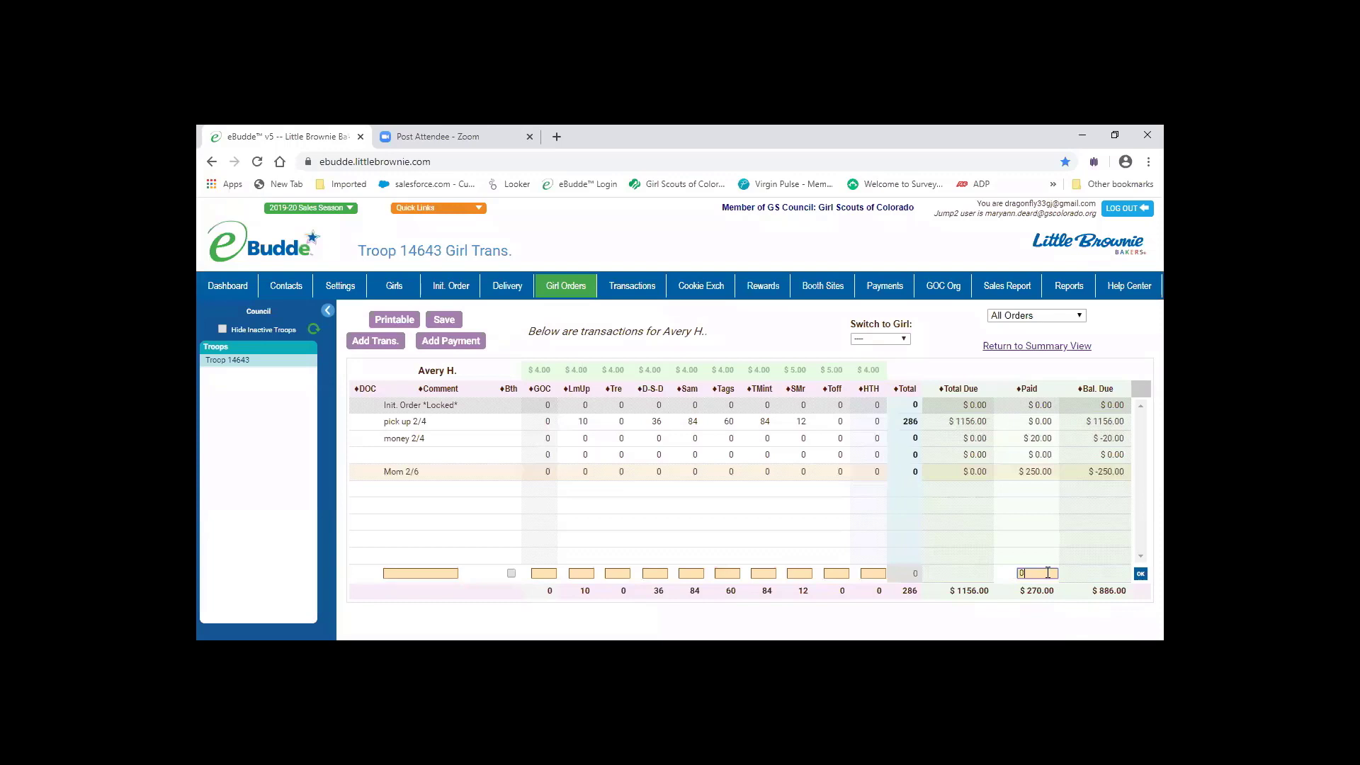
left_click(1048, 573)
type("0")
left_click(1141, 573)
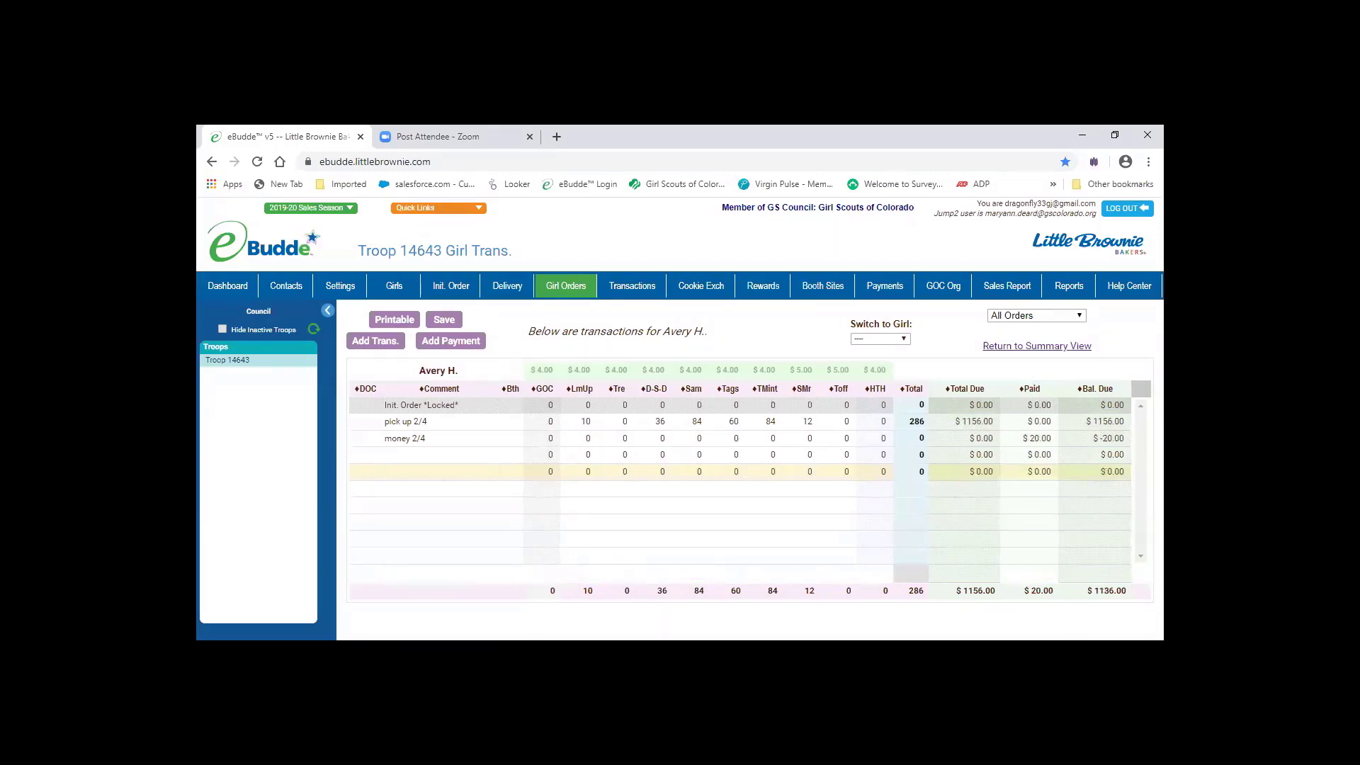
left_click(444, 319)
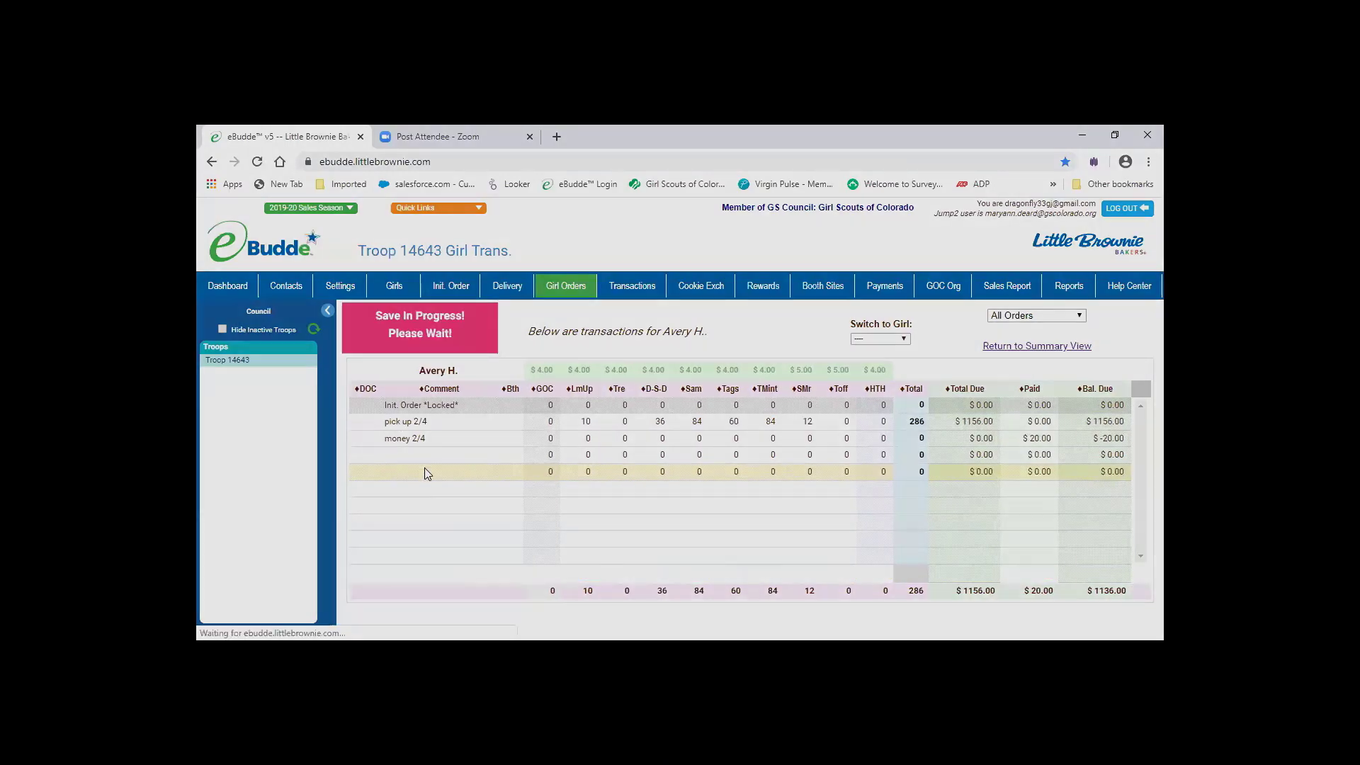